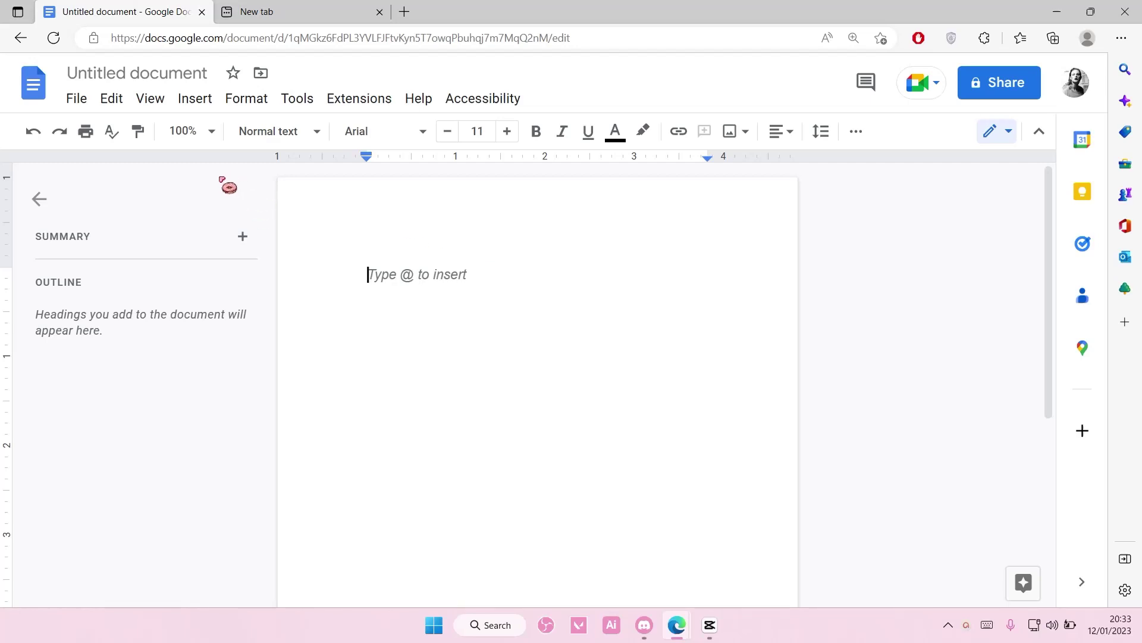
- Insert horizontal lines, delete them to clear the page, and start a new blank drawing
click(195, 99)
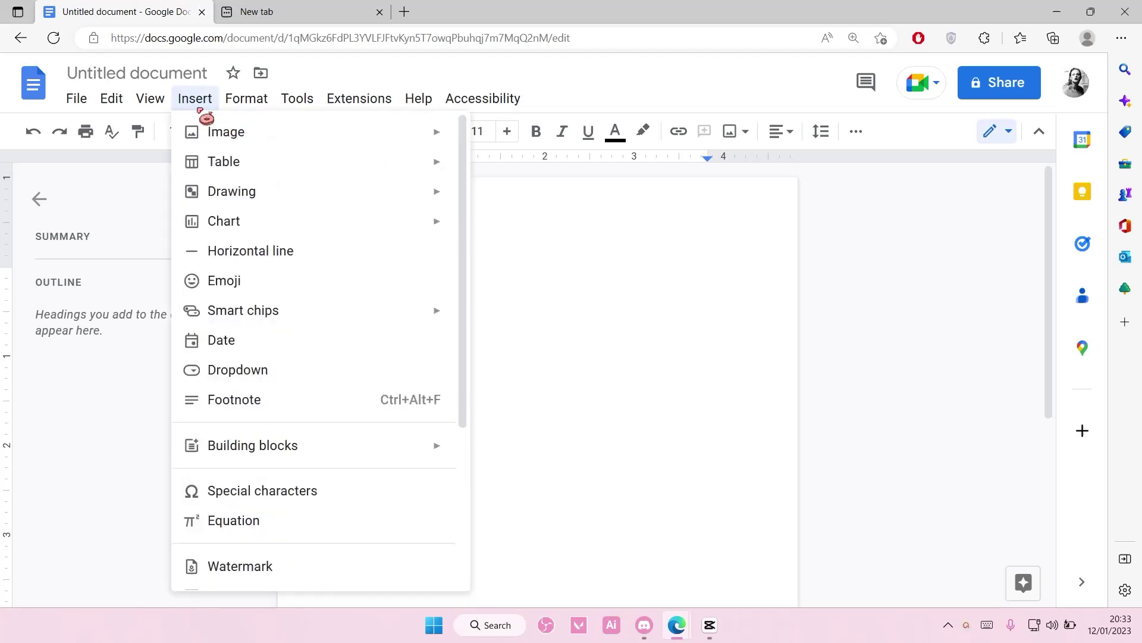
click(268, 250)
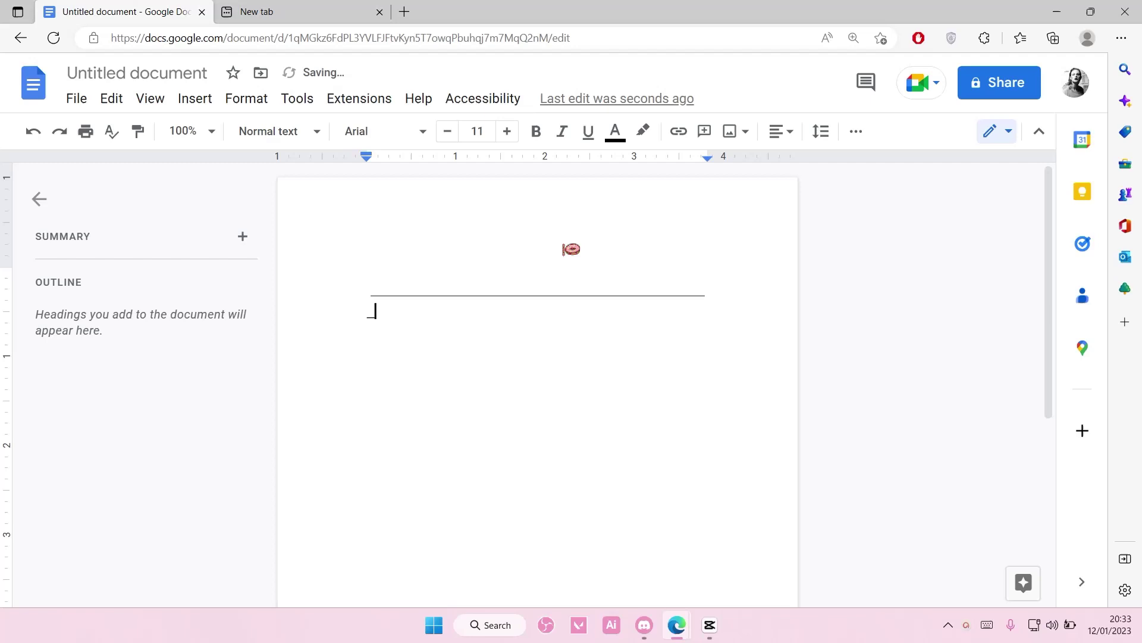
text(________________________________________________)
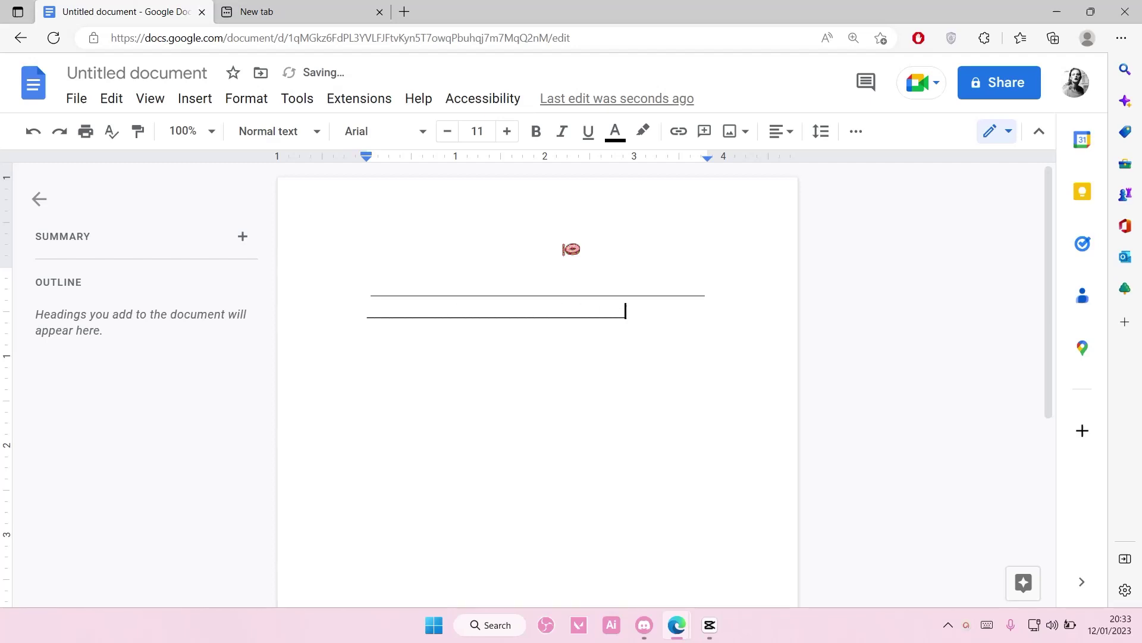
drag(636, 313, 287, 258)
key(Delete)
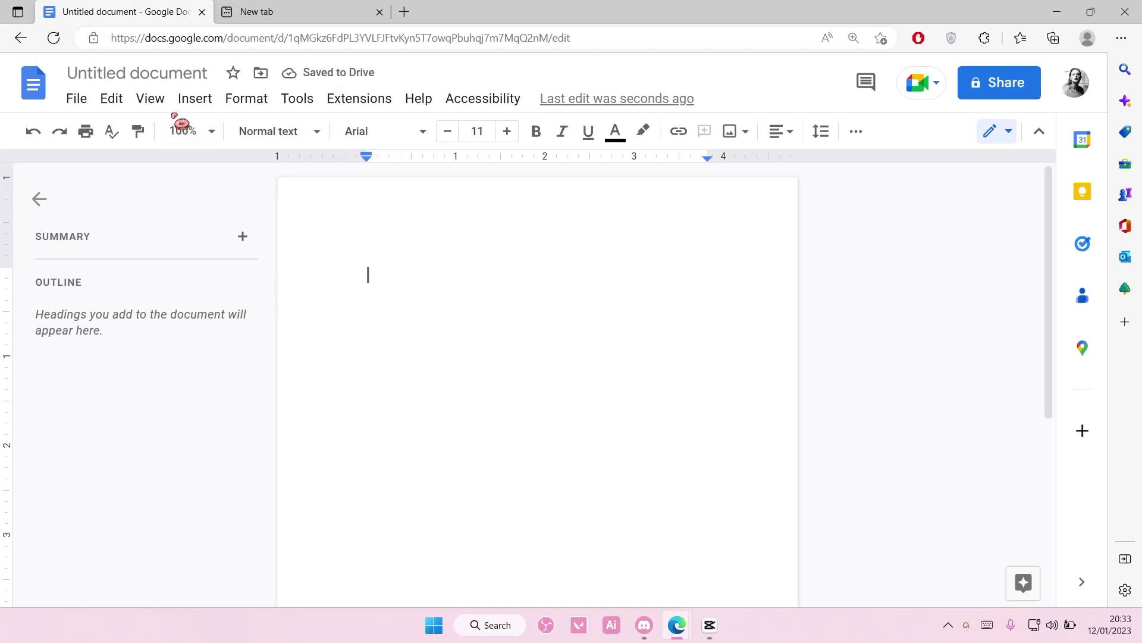
click(192, 101)
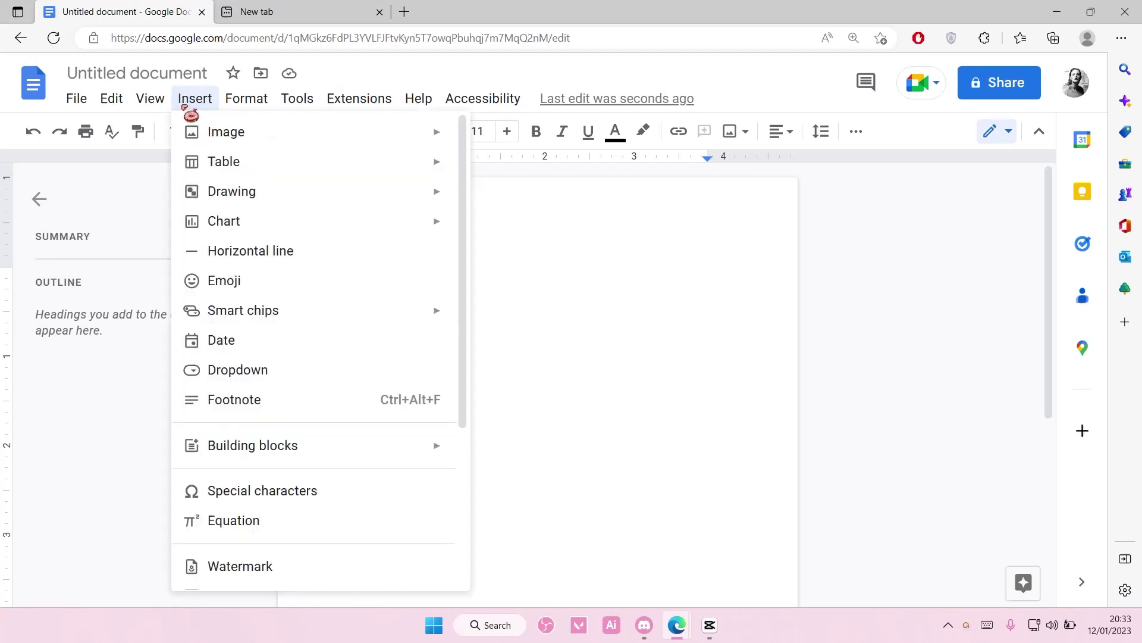
mouse_move(230, 192)
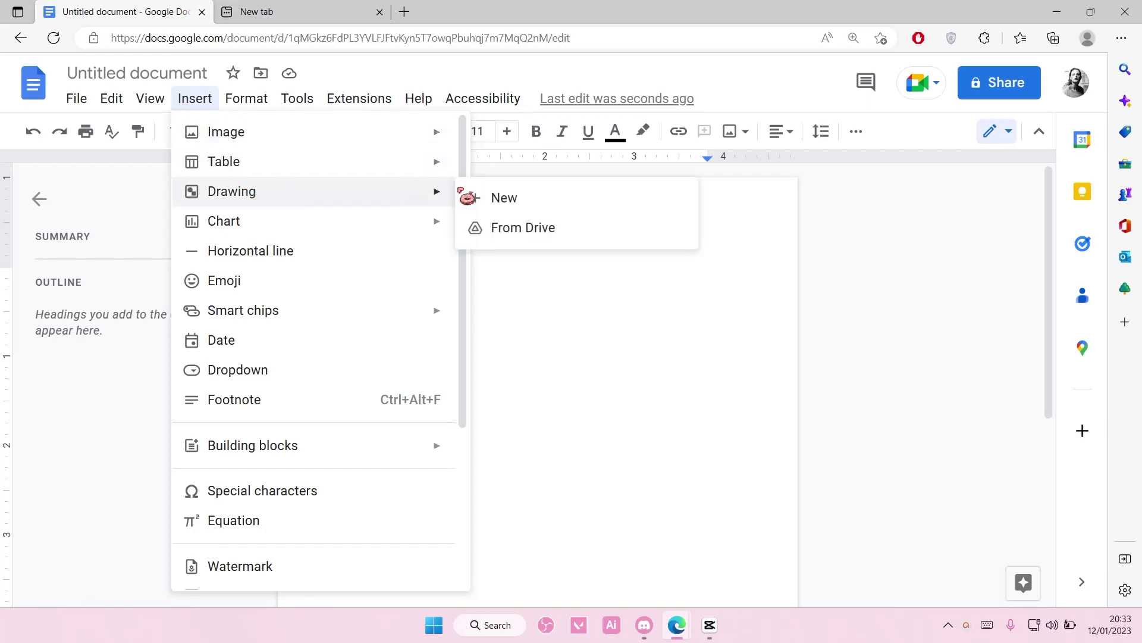
click(497, 199)
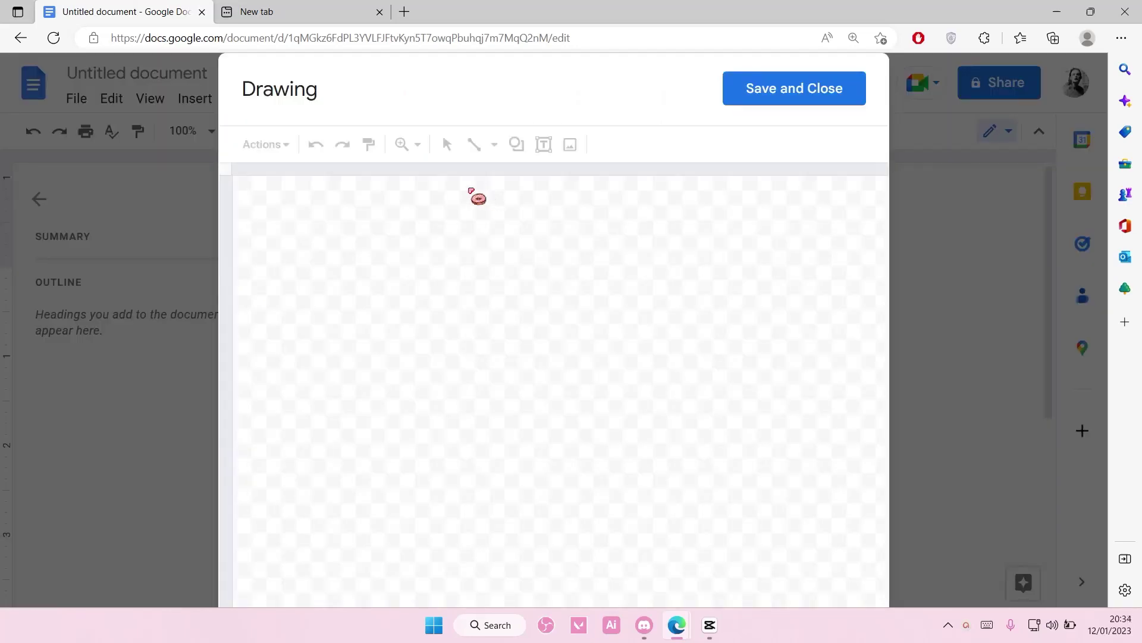
- Draw a tall vertical straight line down the drawing canvas
click(489, 154)
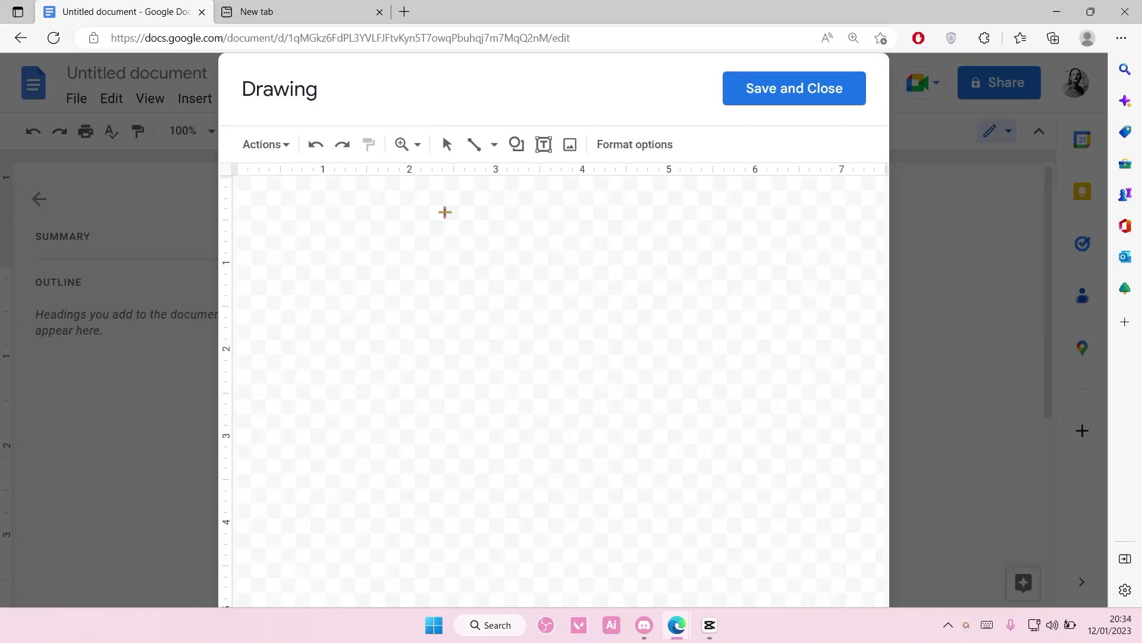
drag(394, 207, 395, 484)
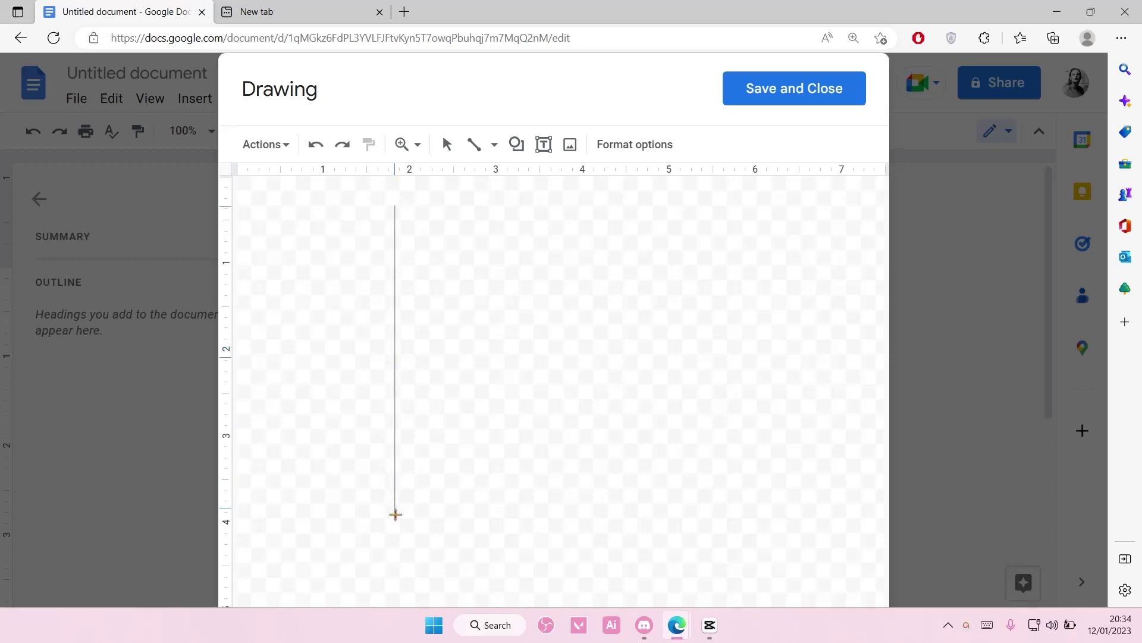
drag(395, 483, 395, 549)
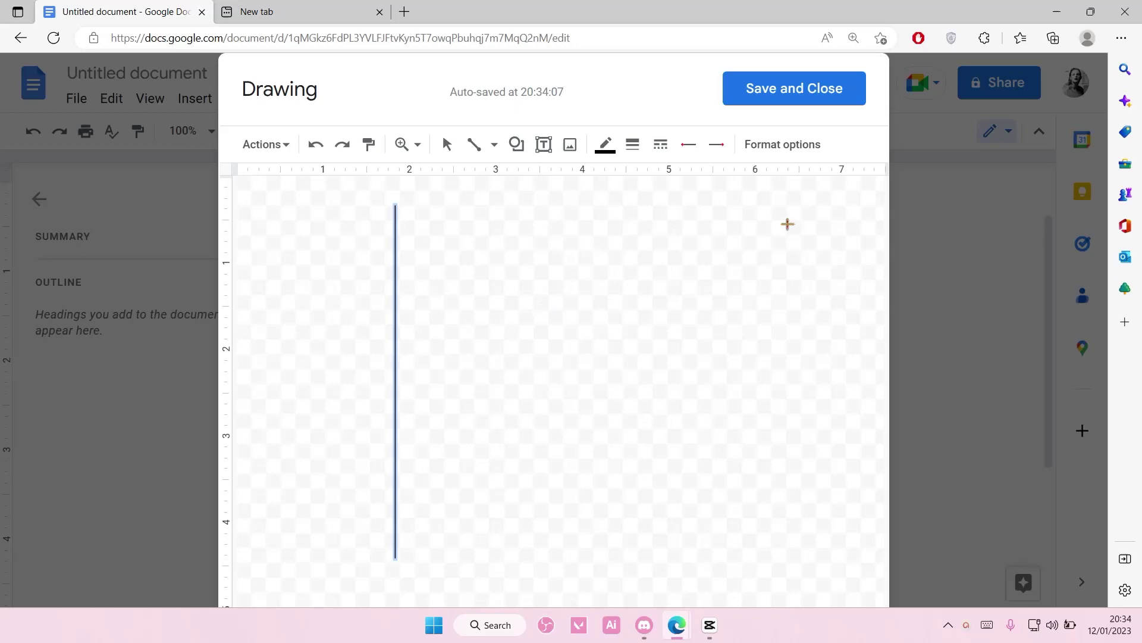
- Save the line drawing into the document, then select and deselect it
click(825, 96)
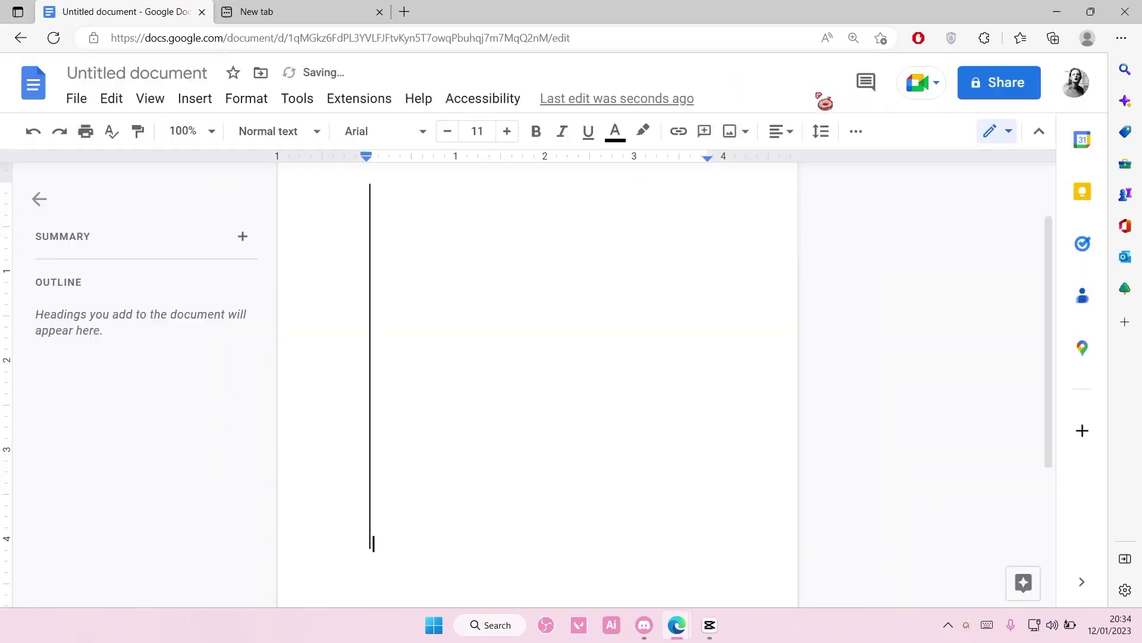
click(371, 348)
click(416, 327)
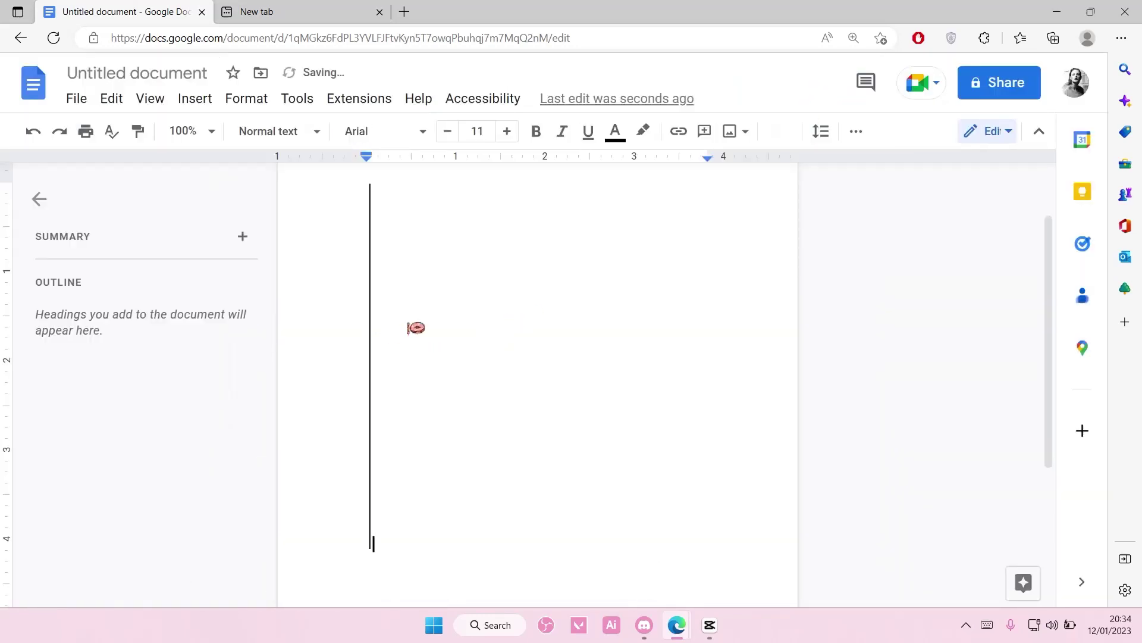
scroll(439, 370, up, 2)
scroll(439, 369, down, 1)
scroll(463, 377, up, 1)
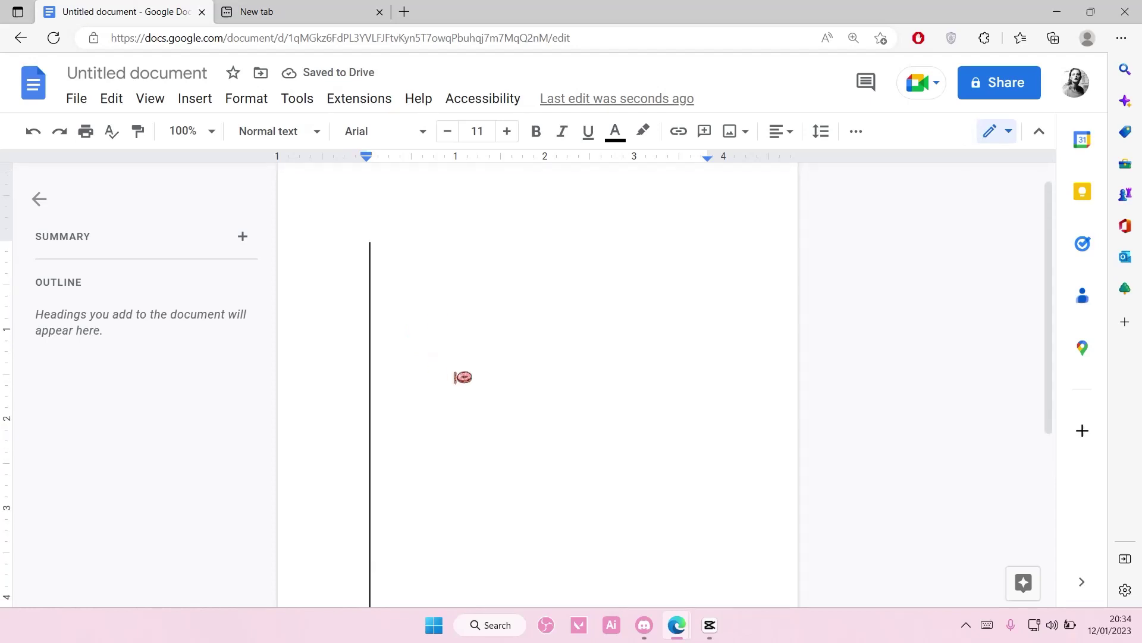